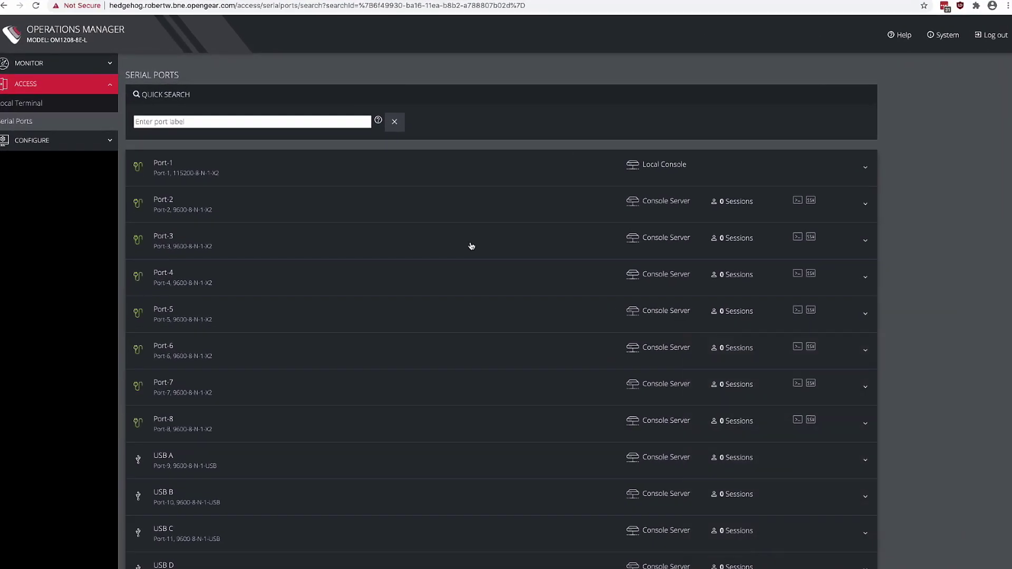
# - Search ports by the label 'port-2', clear the search, and expand the CONFIGURE sidebar pages
pyautogui.click(320, 123)
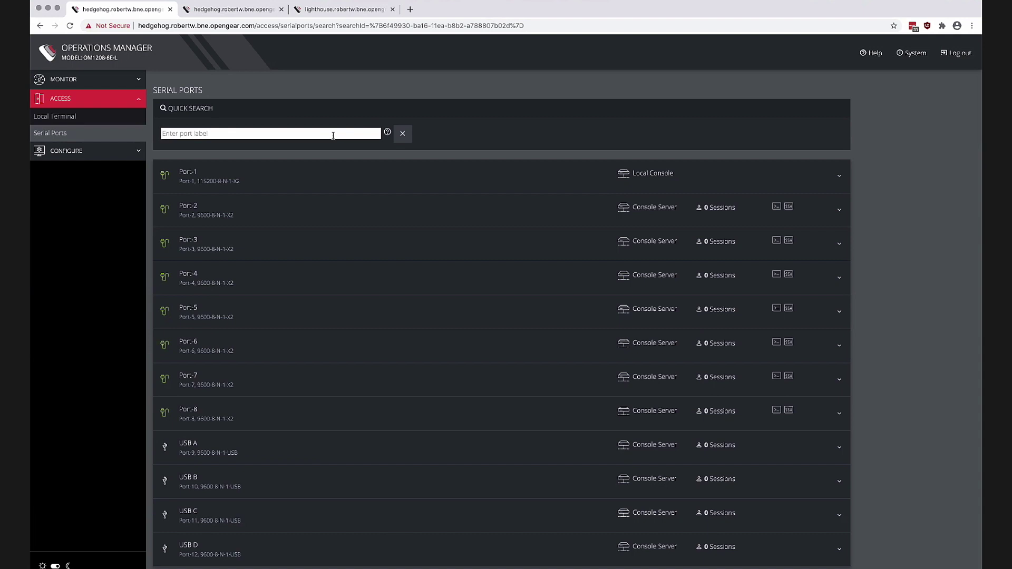
pyautogui.click(333, 135)
pyautogui.write('port')
pyautogui.press('Return')
pyautogui.write('-2')
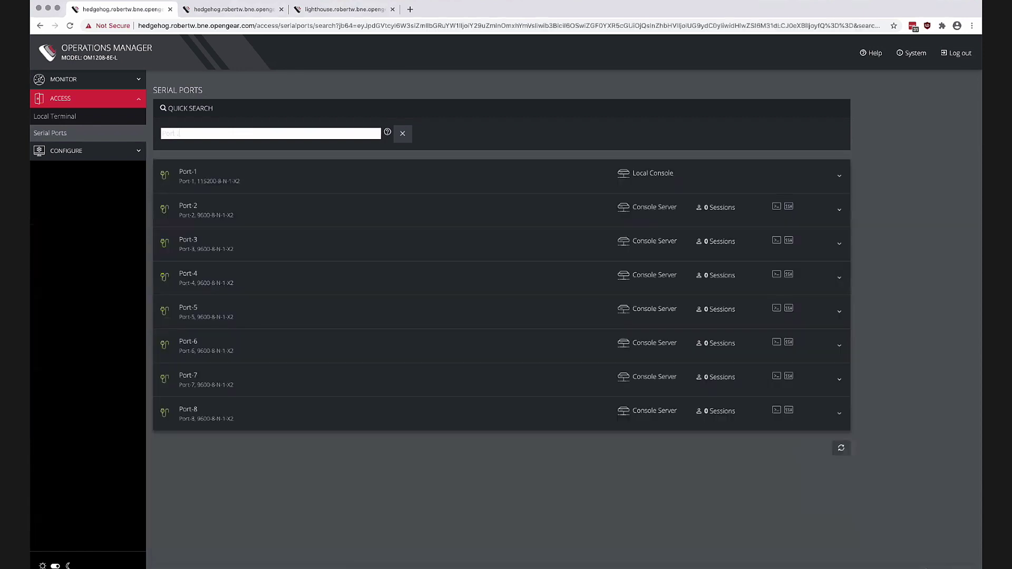
pyautogui.press('BackSpace')
pyautogui.press('BackSpace')
pyautogui.press('BackSpace')
pyautogui.press('BackSpace')
pyautogui.press('BackSpace')
pyautogui.press('BackSpace')
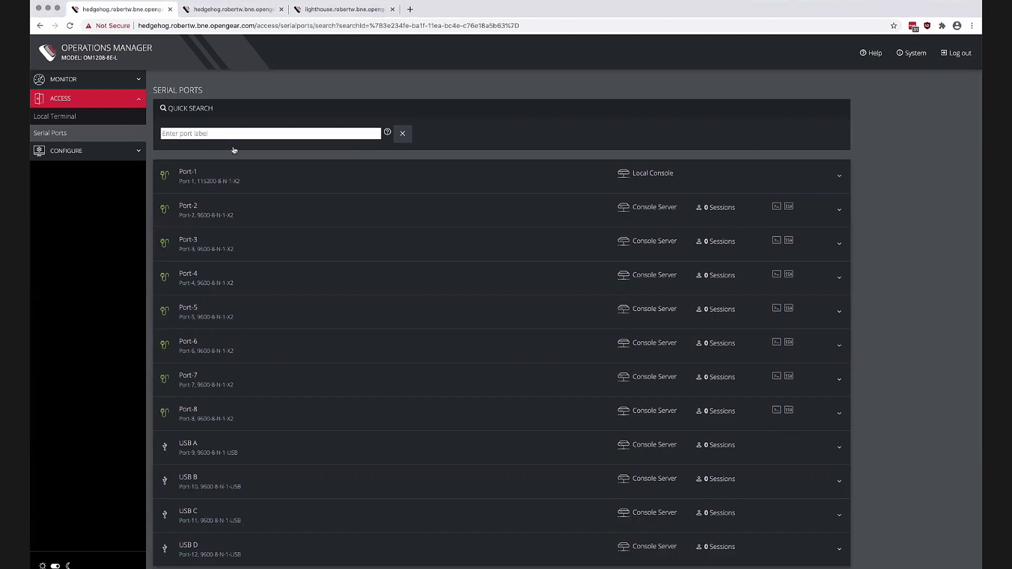
pyautogui.click(94, 152)
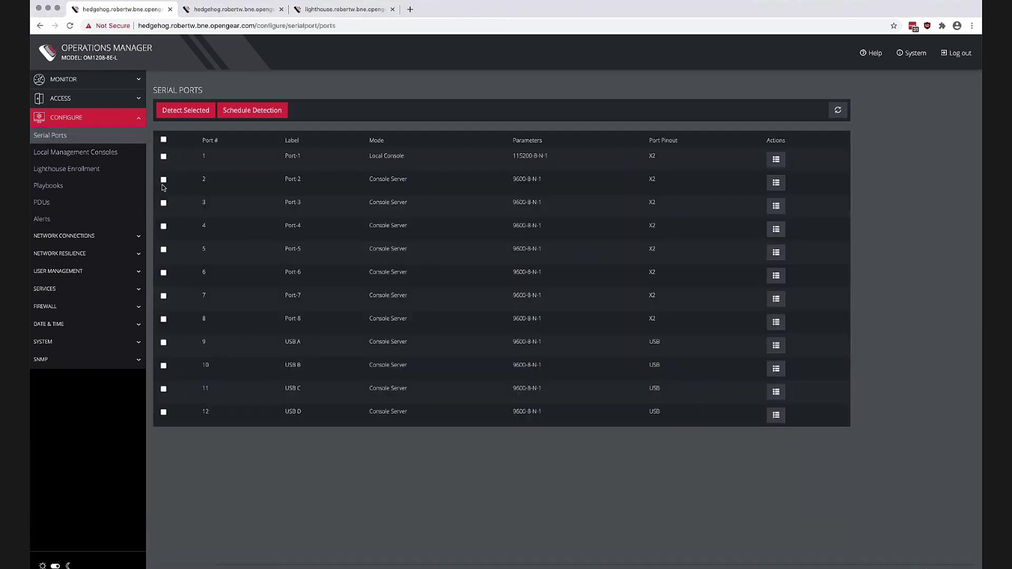
# - Tick serial port 2, run Detect Selected autodiscovery, and check the Local Terminal log
pyautogui.click(163, 180)
pyautogui.click(195, 113)
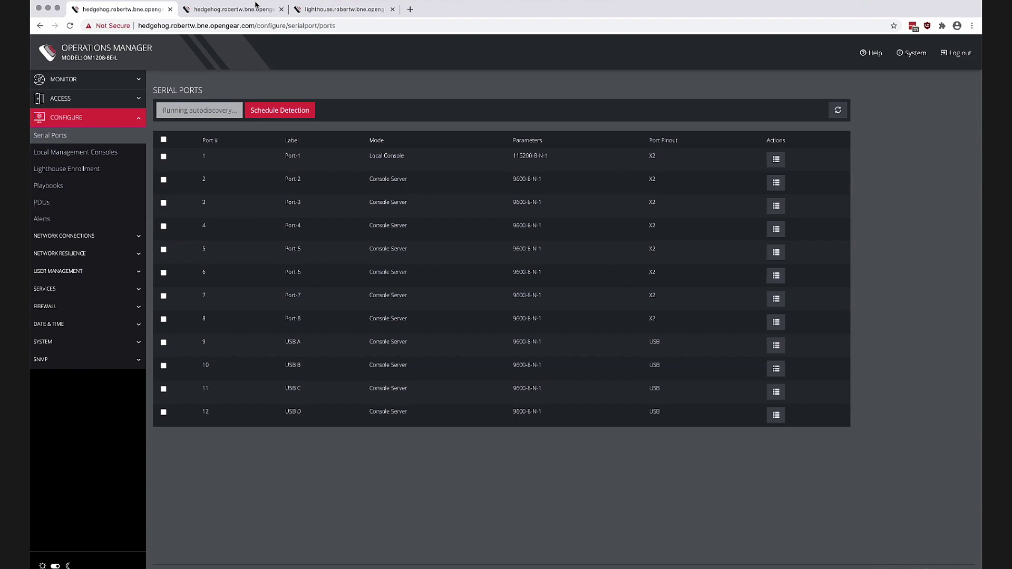
pyautogui.click(234, 9)
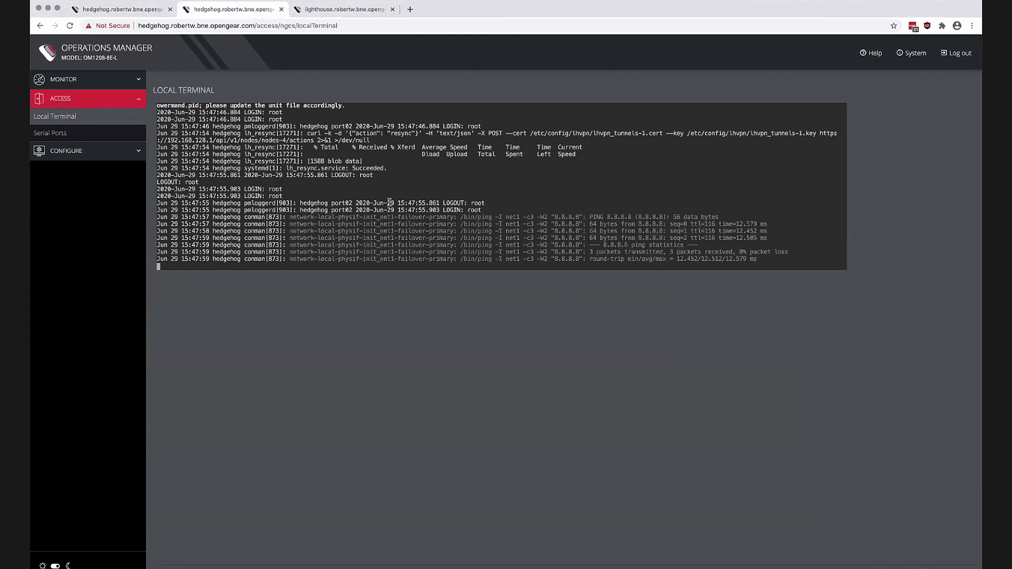
pyautogui.click(116, 8)
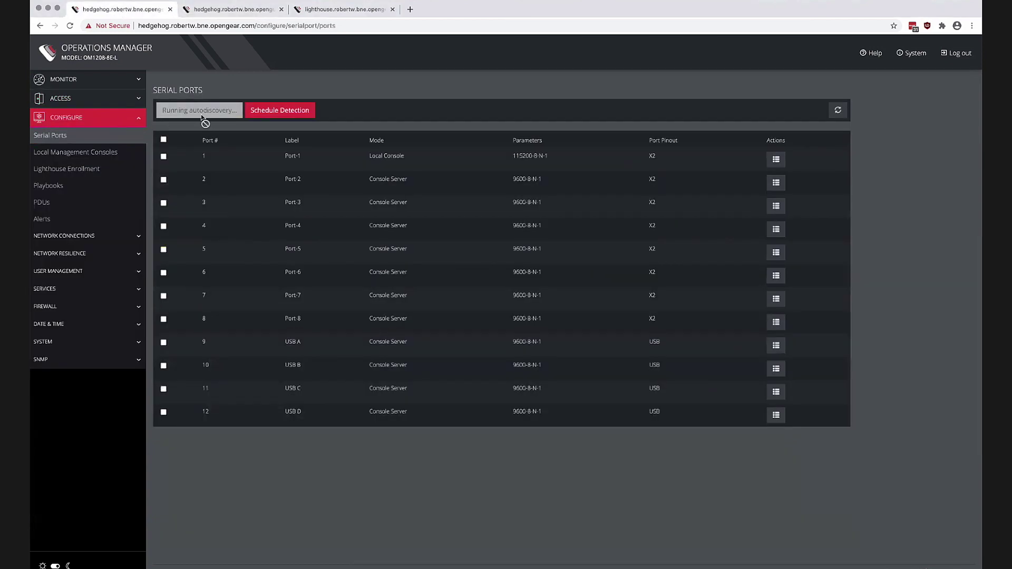
# - Open Network Interfaces in a separate tab, then go back to serial ports and the Local Terminal log
pyautogui.click(123, 241)
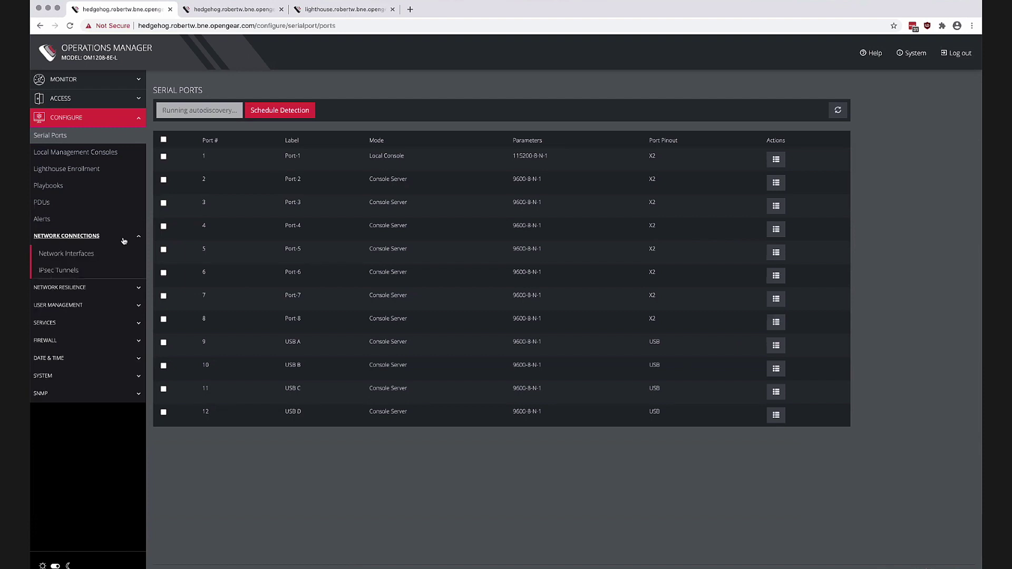
pyautogui.rightClick(88, 254)
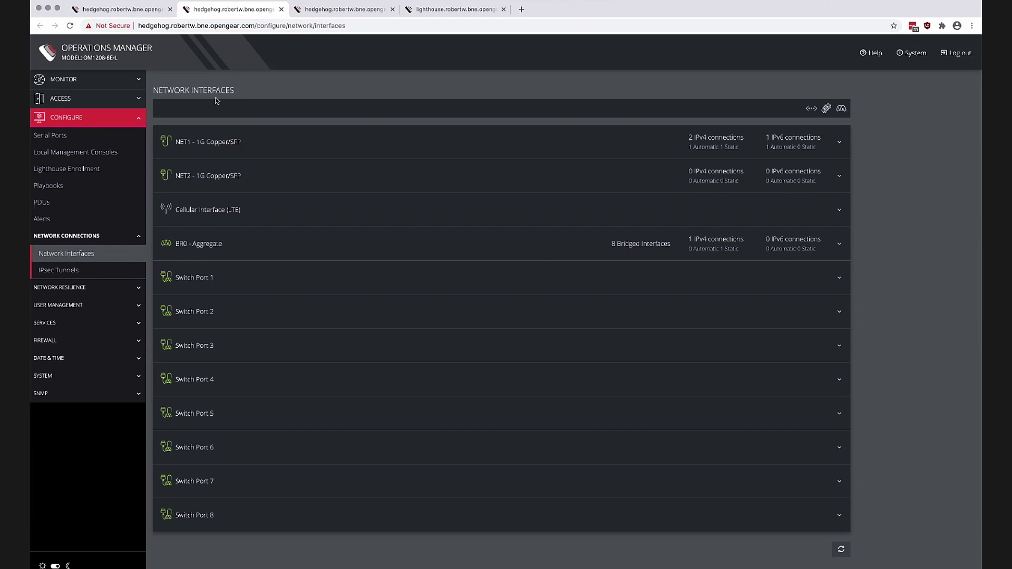
pyautogui.click(122, 9)
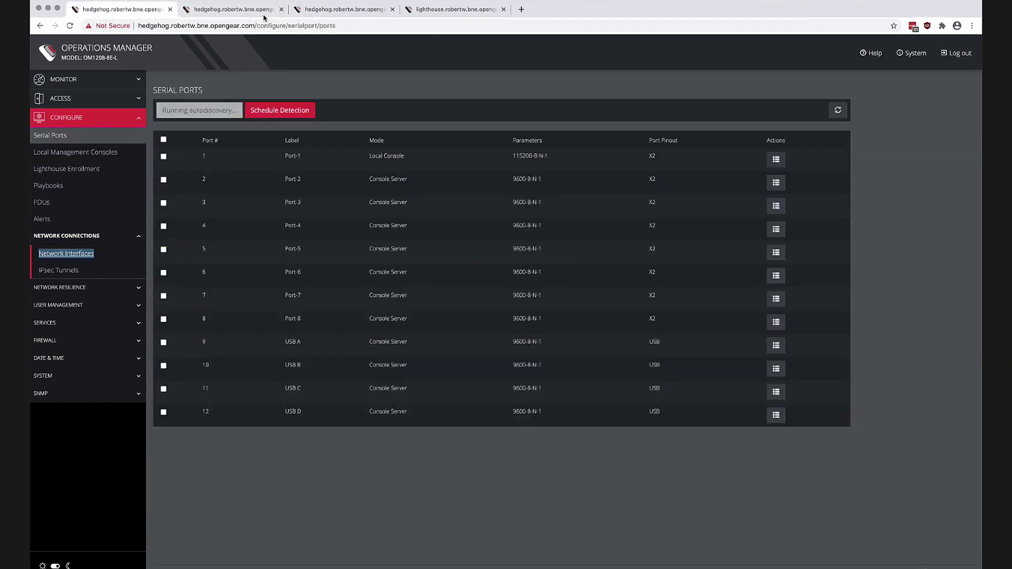
pyautogui.click(335, 11)
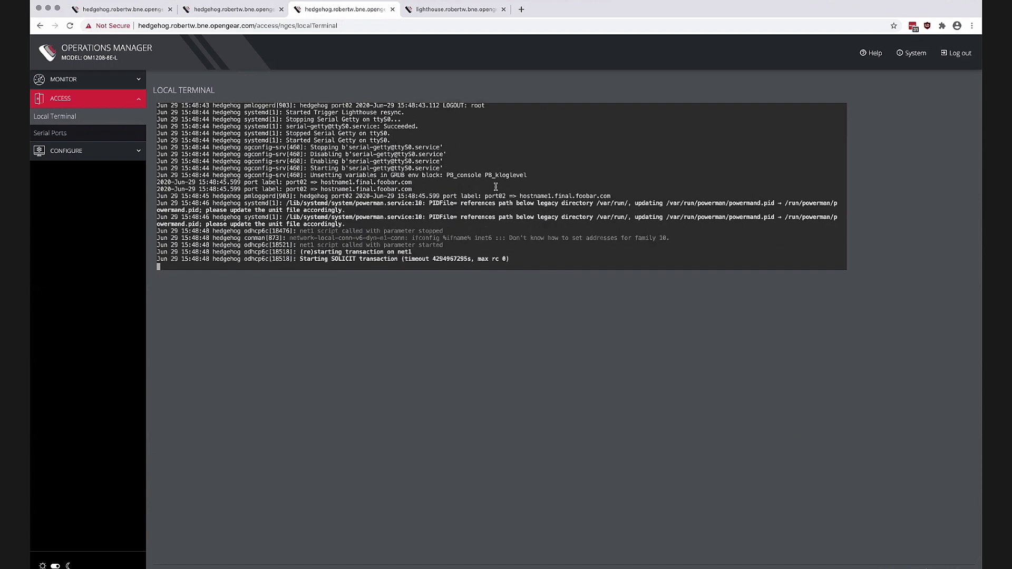
# - Return to Serial Ports and expand Access to open port 2's web terminal
pyautogui.click(139, 10)
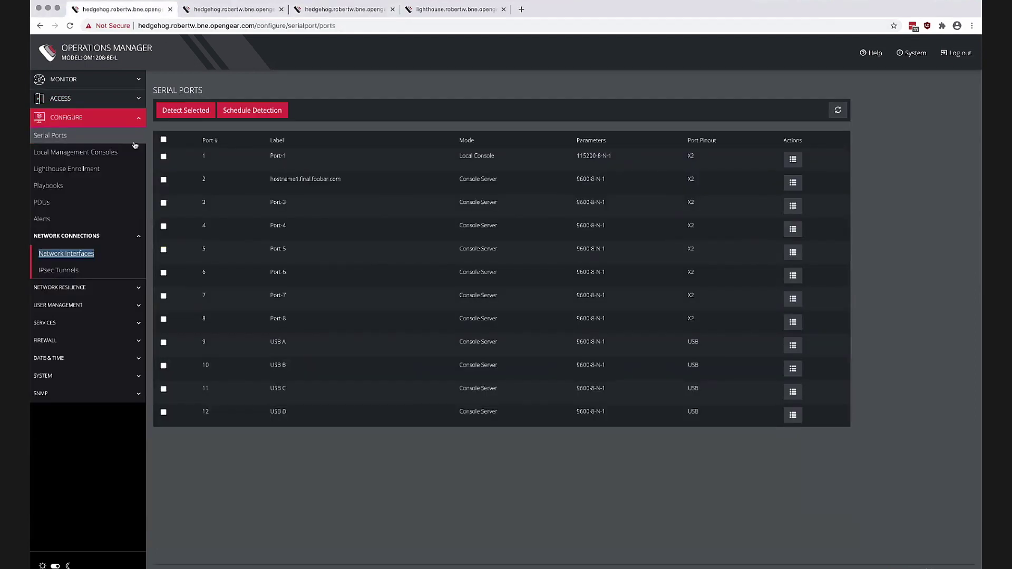
pyautogui.click(112, 107)
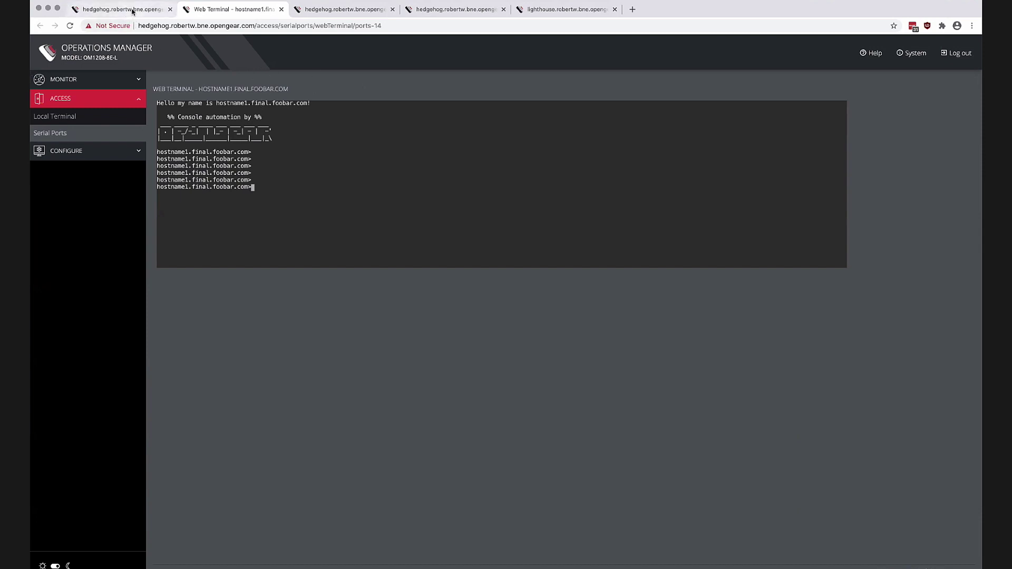
# - Show the port 2 row as hostname1.final.foobar.com, toggling light then dark theme
pyautogui.click(133, 11)
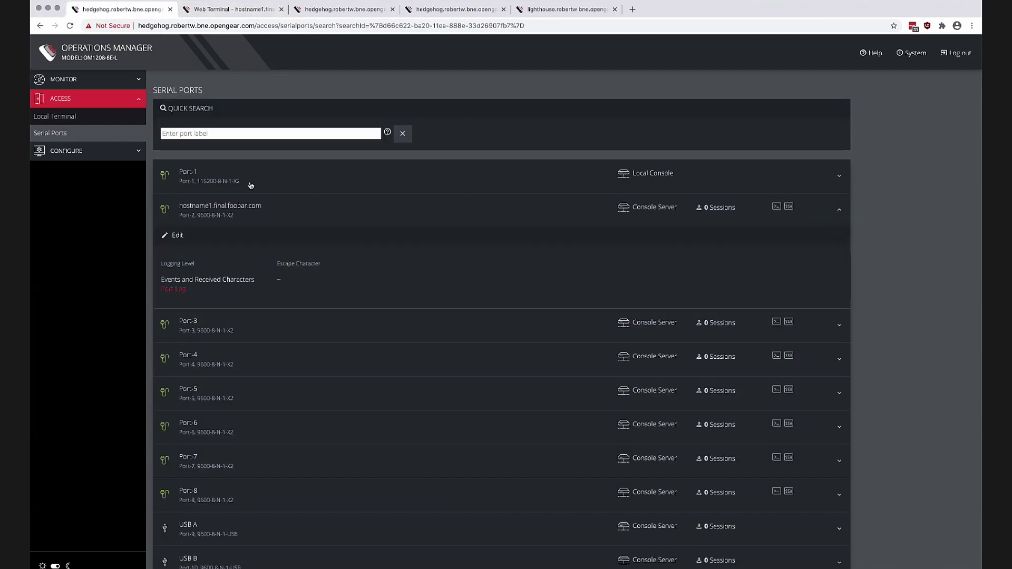
pyautogui.scroll(-2, 250, 185)
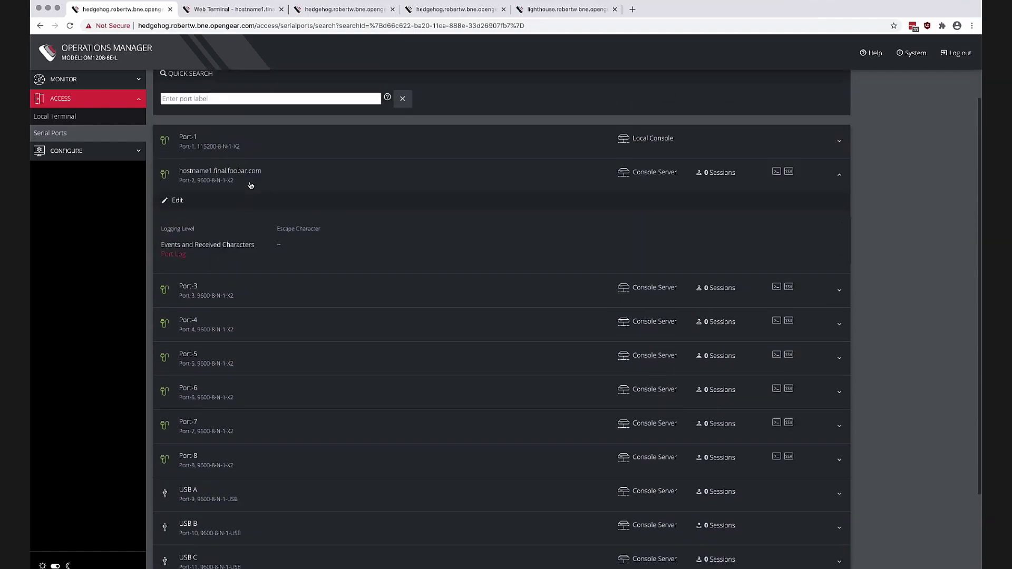
pyautogui.press('F11')
pyautogui.press('F11')
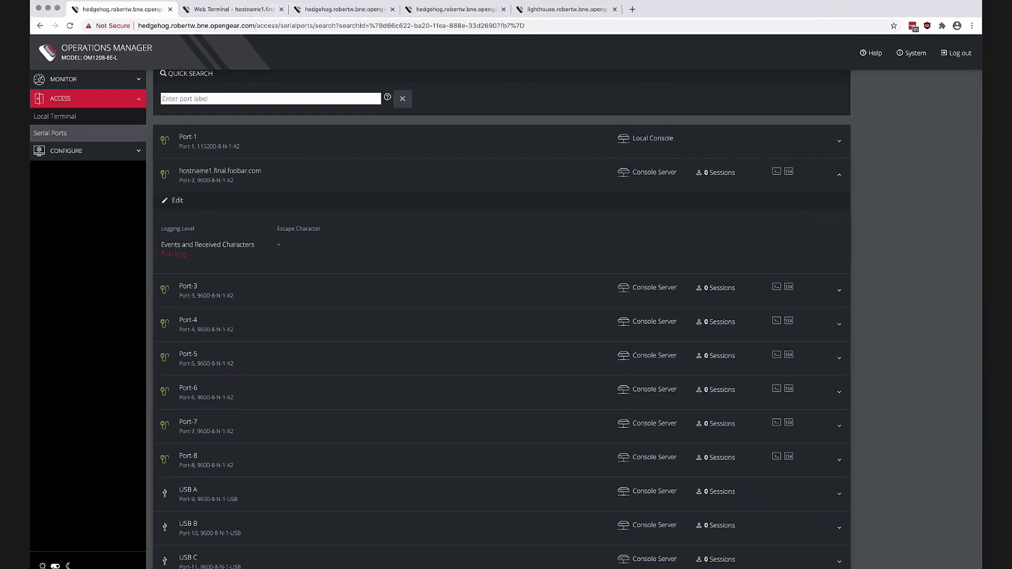
pyautogui.click(54, 566)
pyautogui.click(54, 565)
# - Use Mission Control to bring the Macbook iTerm2 window forward and focus the NetOps Console Server terminal
pyautogui.hotkey('ctrl', 'Up')
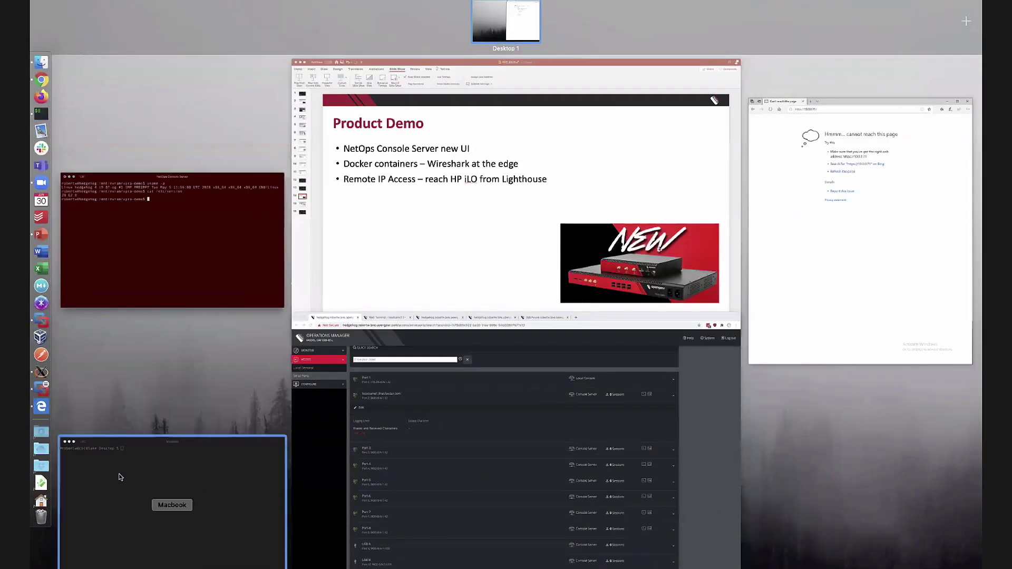
pyautogui.click(124, 477)
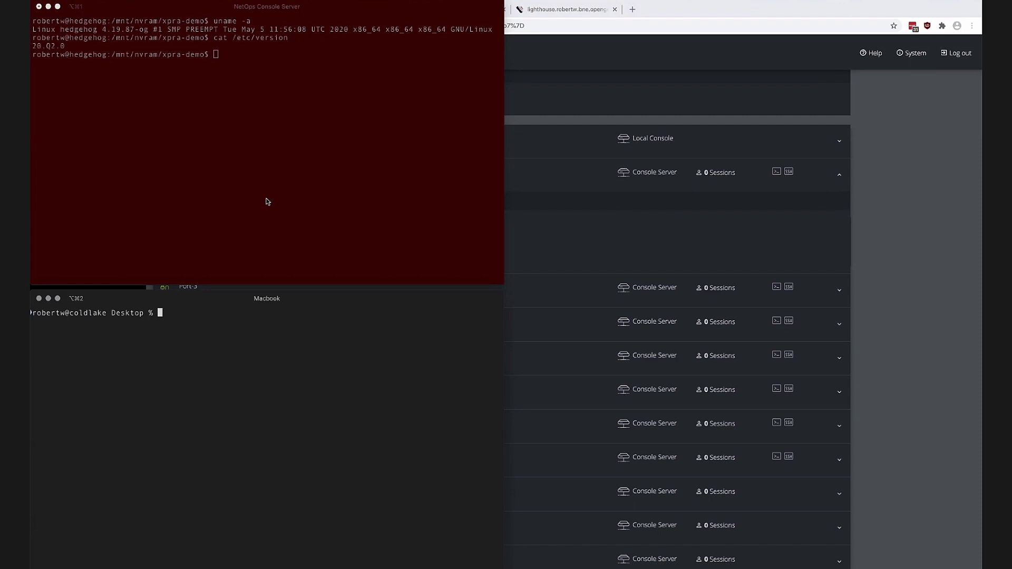
pyautogui.click(266, 200)
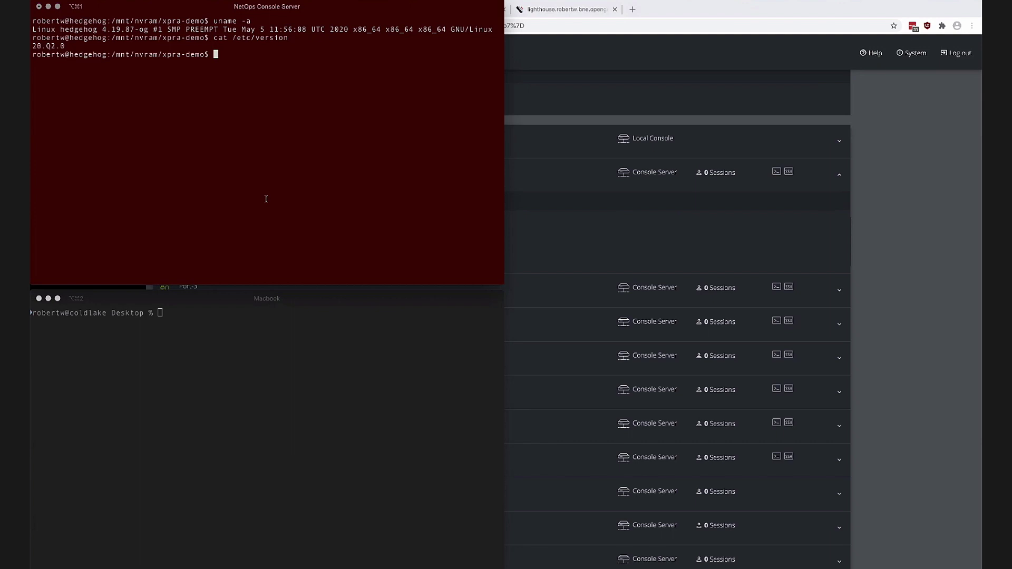
# - Print the Dockerfile with 'cat Dockerfile' in the NetOps Console Server shell
pyautogui.press('Return')
pyautogui.press('Return')
pyautogui.press('Return')
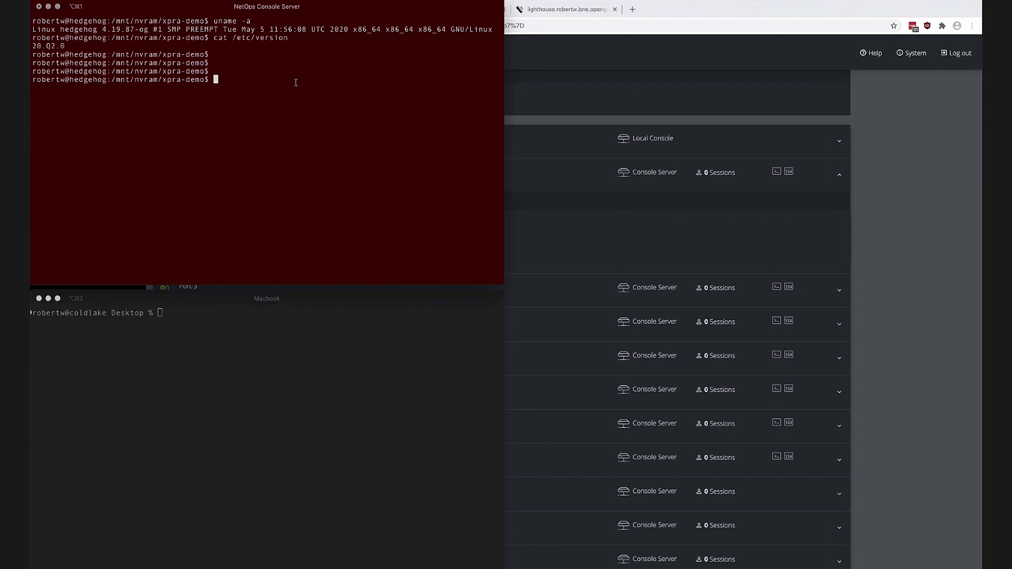
pyautogui.write('cat Docker')
pyautogui.press('Tab')
pyautogui.press('Return')
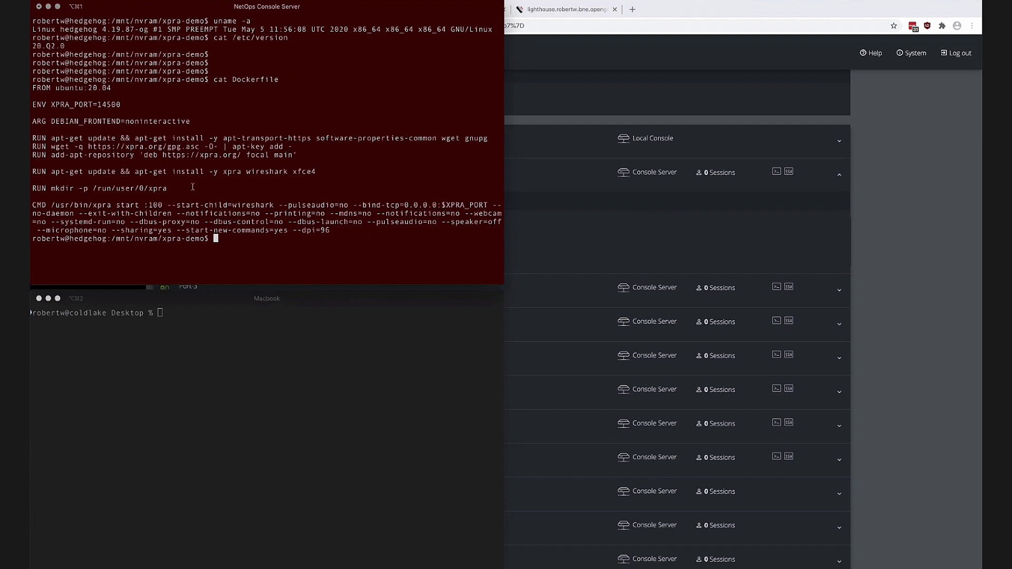
# - Print the demo-server.sh script with 'cat demo-server.sh'
pyautogui.write('./de')
pyautogui.press('Tab')
pyautogui.press('BackSpace')
pyautogui.press('BackSpace')
pyautogui.press('BackSpace')
pyautogui.press('BackSpace')
pyautogui.press('BackSpace')
pyautogui.press('BackSpace')
pyautogui.press('BackSpace')
pyautogui.press('BackSpace')
pyautogui.press('BackSpace')
pyautogui.press('BackSpace')
pyautogui.press('BackSpace')
pyautogui.press('BackSpace')
pyautogui.press('BackSpace')
pyautogui.press('BackSpace')
pyautogui.press('BackSpace')
pyautogui.press('BackSpace')
pyautogui.press('BackSpace')
pyautogui.write('cat demo-server.sh')
pyautogui.press('Return')
# - Run ./demo-server.sh to build the Docker container and start xpra with Wireshark
pyautogui.write('./de')
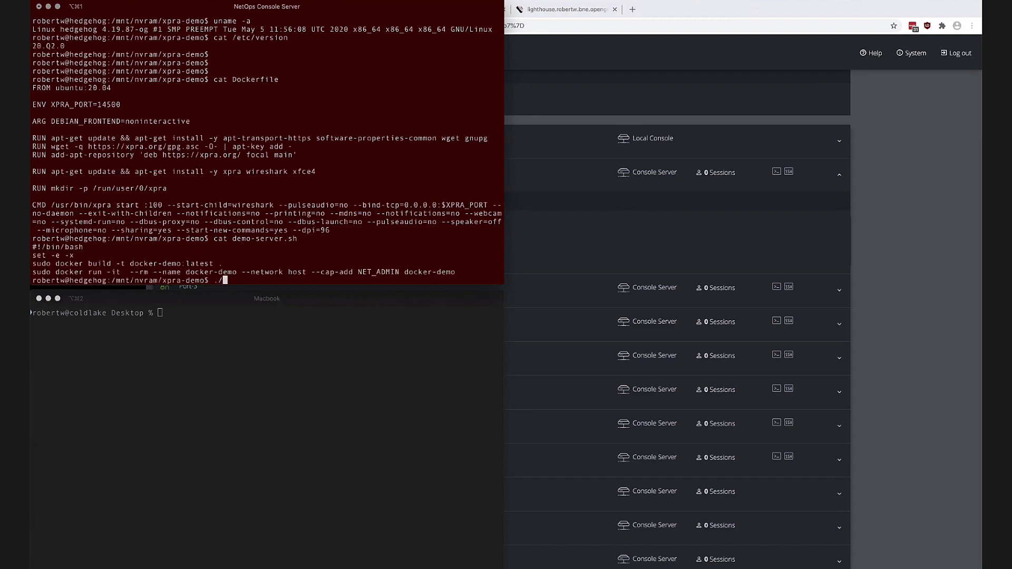
pyautogui.press('Tab')
pyautogui.press('Return')
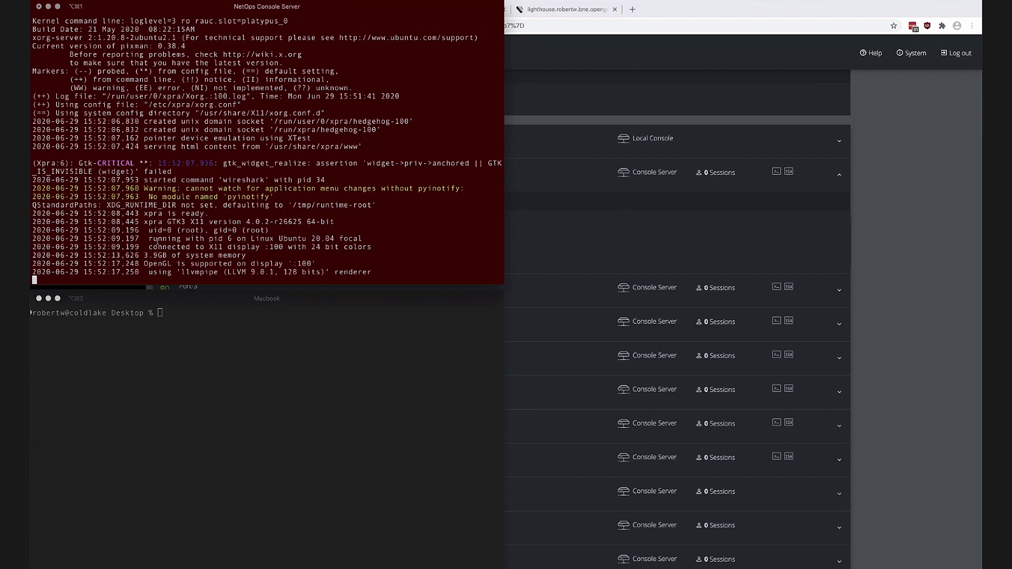
# - Switch from iTerm2 to Chrome's xpra client at hedgehog:14600 via Mission Control
pyautogui.hotkey('ctrl', 'Up')
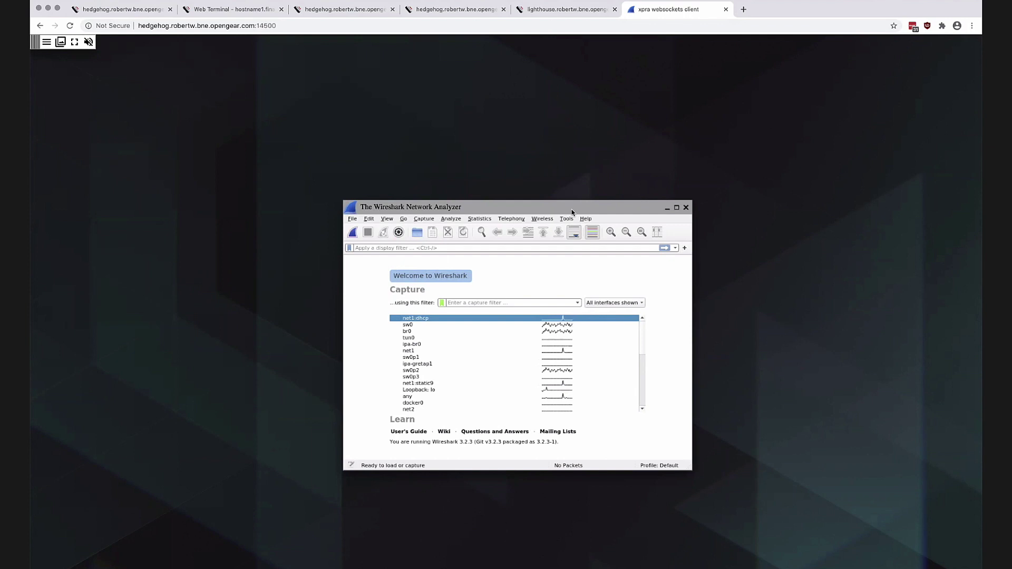
# - Start a live Wireshark capture on the br0 interface, then show all windows
pyautogui.click(413, 332)
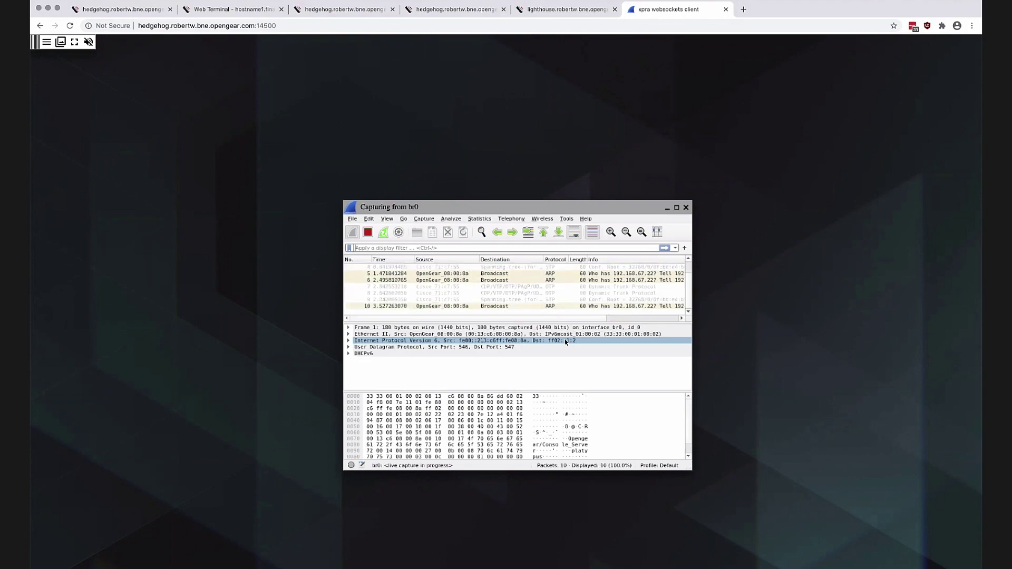
pyautogui.hotkey('ctrl', 'Up')
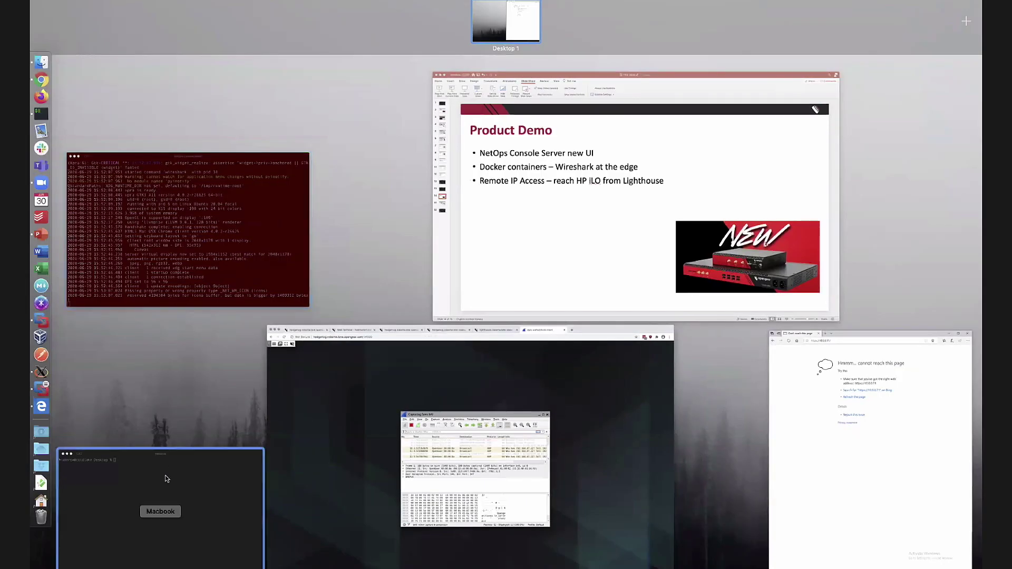
# - In the Macbook terminal, list the directory with ls -al and run ./demo-client.sh
pyautogui.click(165, 479)
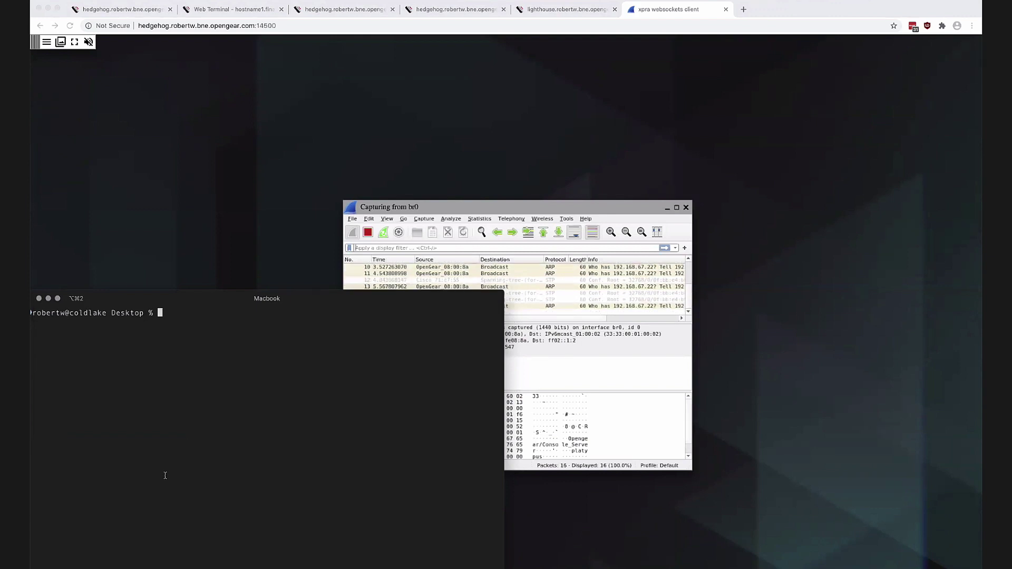
pyautogui.write('ls -al')
pyautogui.press('Return')
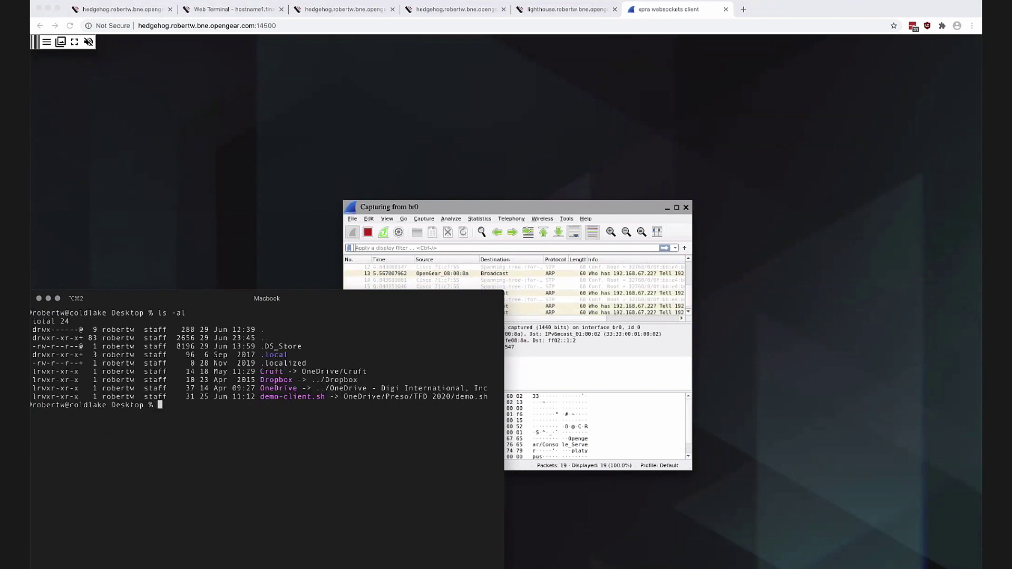
pyautogui.write('./demo-client.sh')
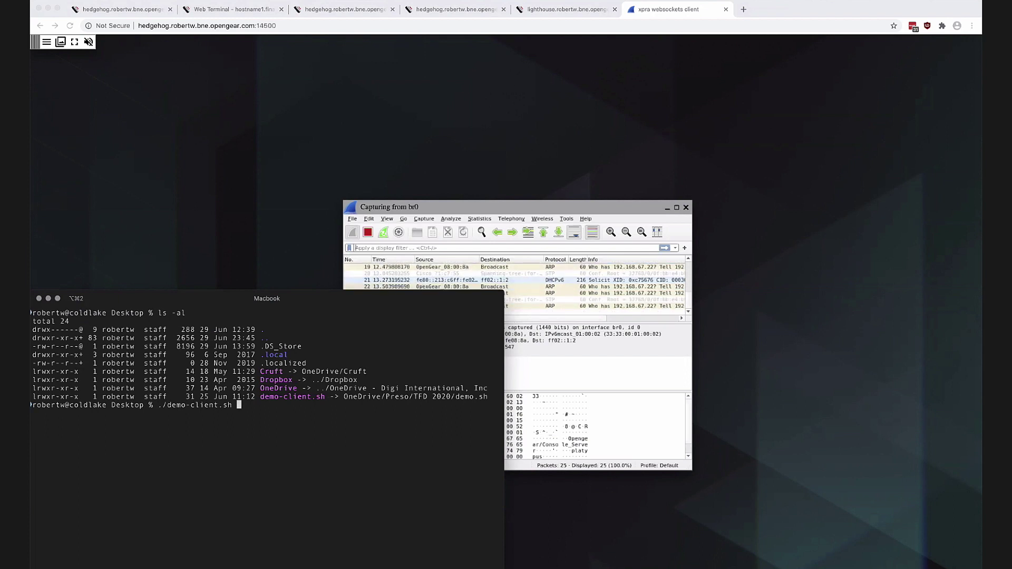
pyautogui.press('Return')
# - Print demo-client.sh with cat, then rerun it to open the native Wireshark br0 capture
pyautogui.write('cat de')
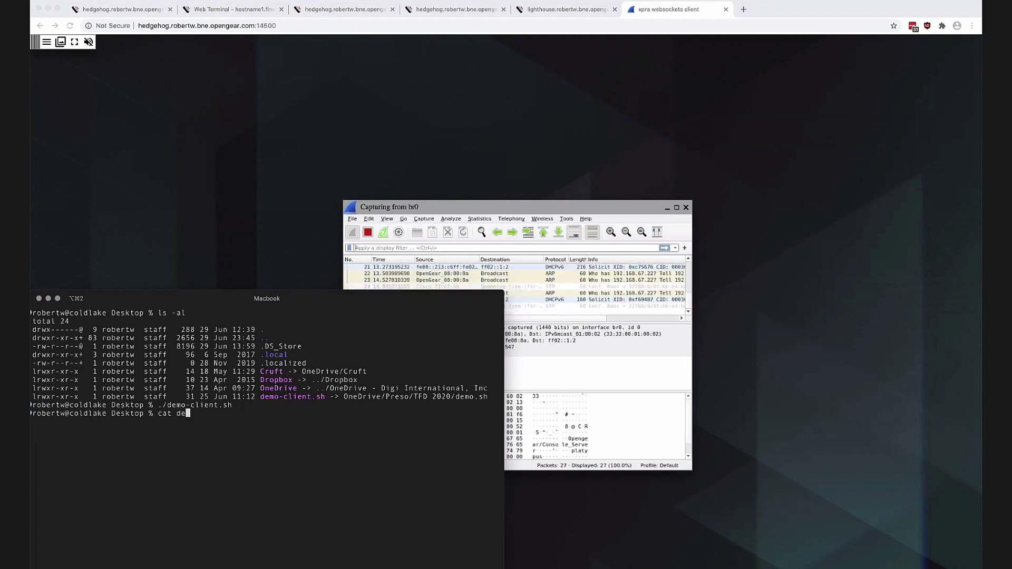
pyautogui.press('Tab')
pyautogui.press('Return')
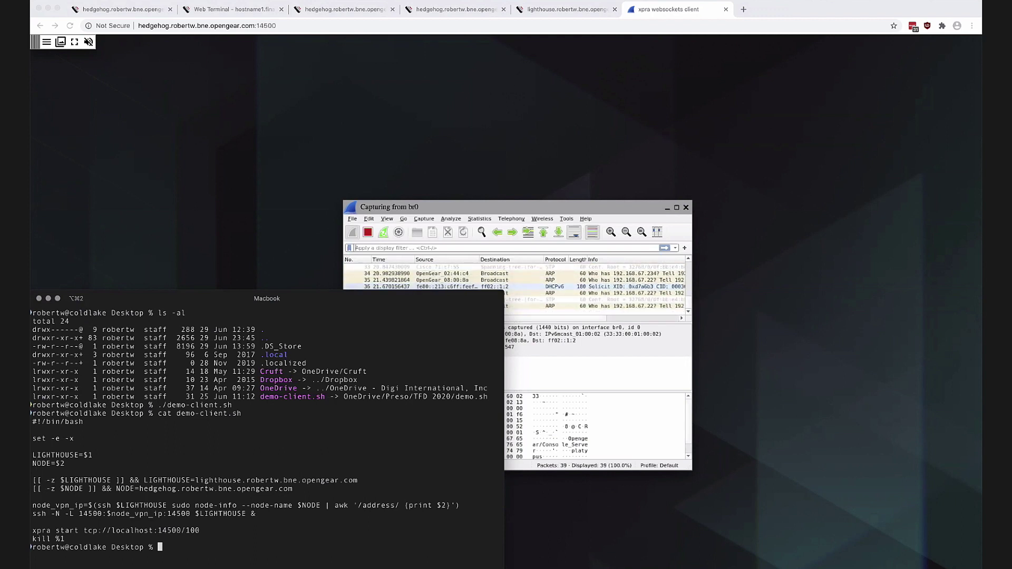
pyautogui.press('Up')
pyautogui.press('Up')
pyautogui.press('Return')
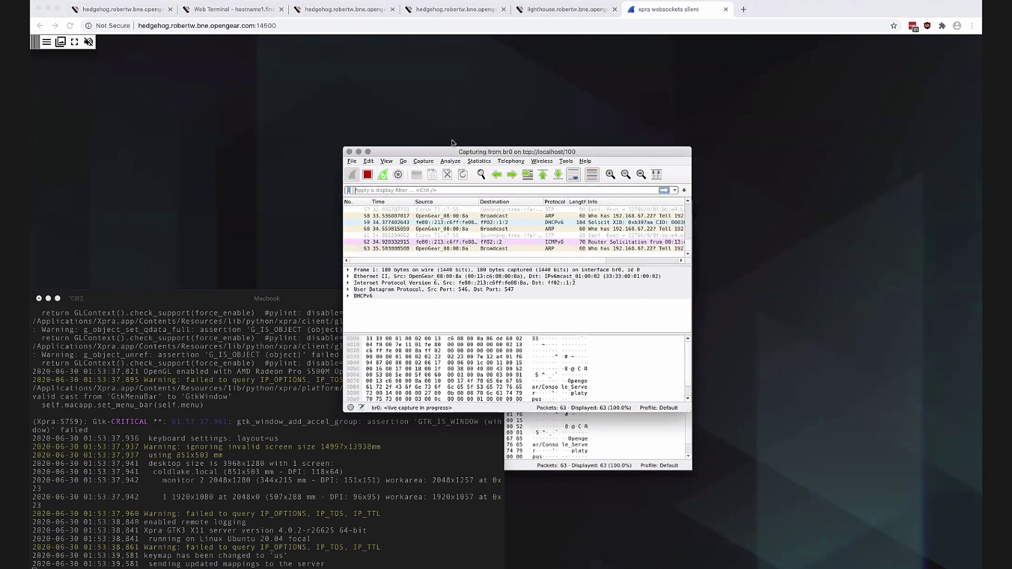
# - Place the native Wireshark window left of the browser capture and show all open windows
pyautogui.moveTo(429, 151); pyautogui.dragTo(165, 257)
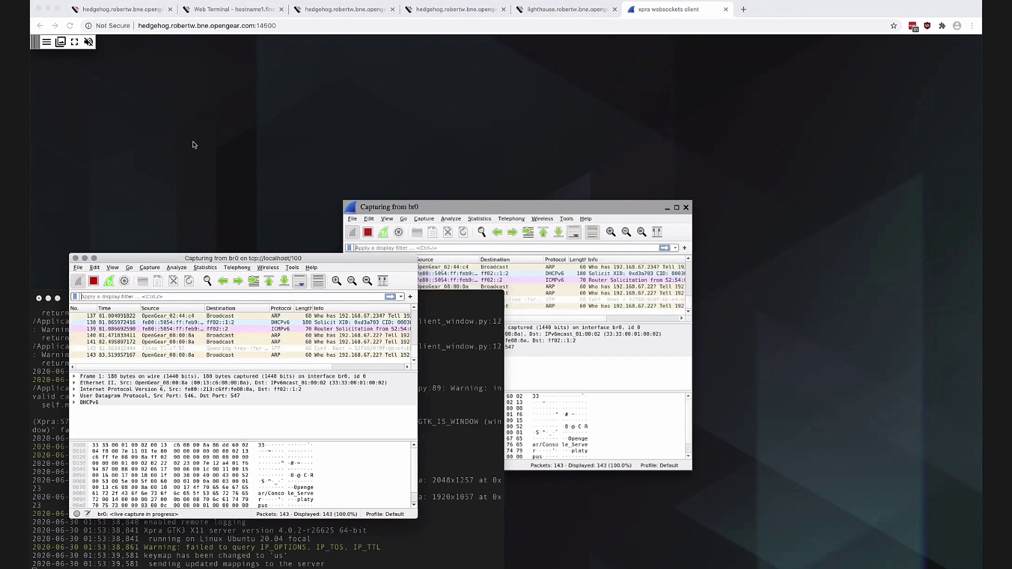
pyautogui.hotkey('ctrl', 'Up')
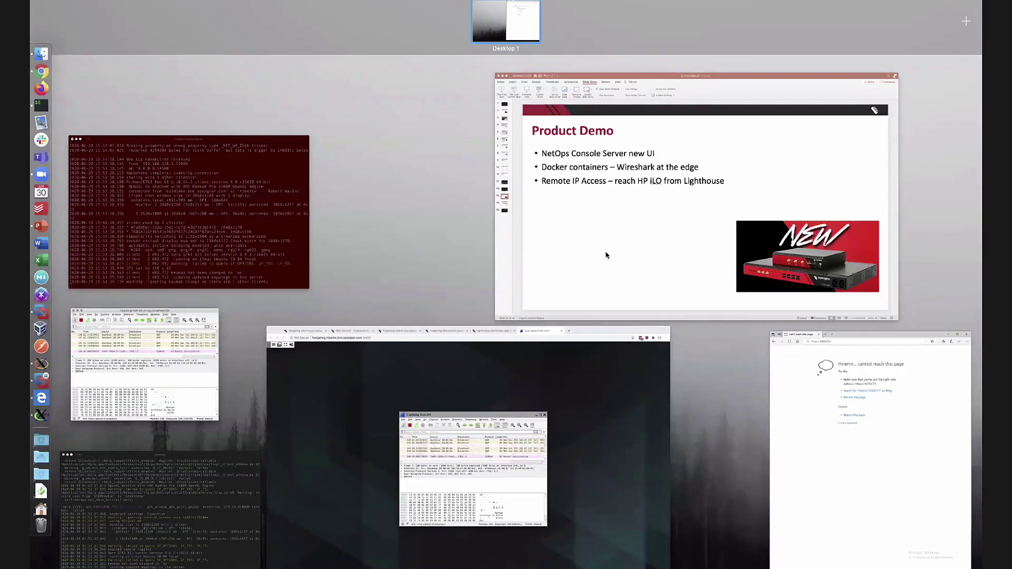
# - Bring the Product Demo PowerPoint presentation to the front from Mission Control
pyautogui.click(607, 254)
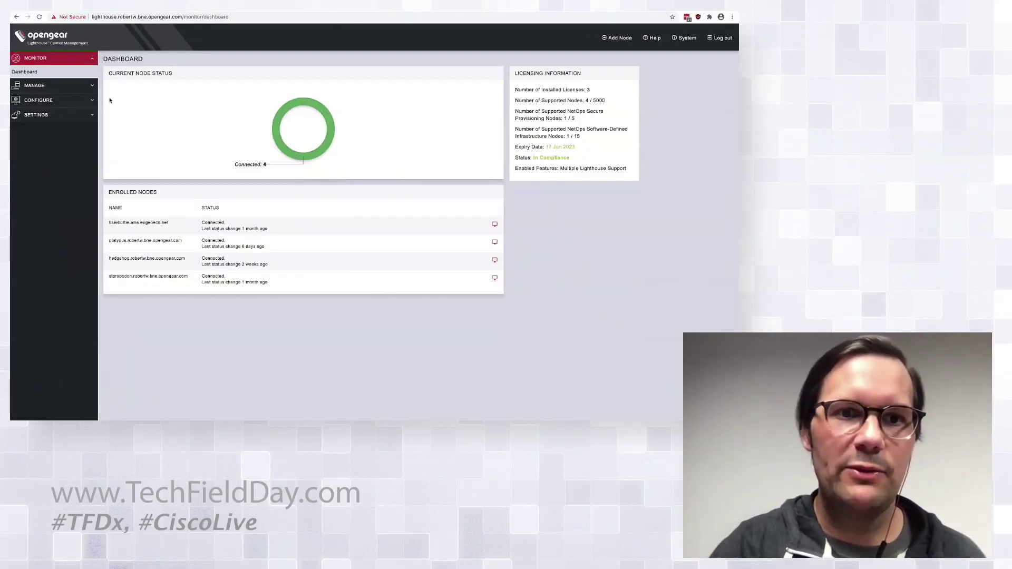
# - Go to CONFIGURE > IP Access > Client Certificates to list the bne-lab certificate
pyautogui.click(47, 99)
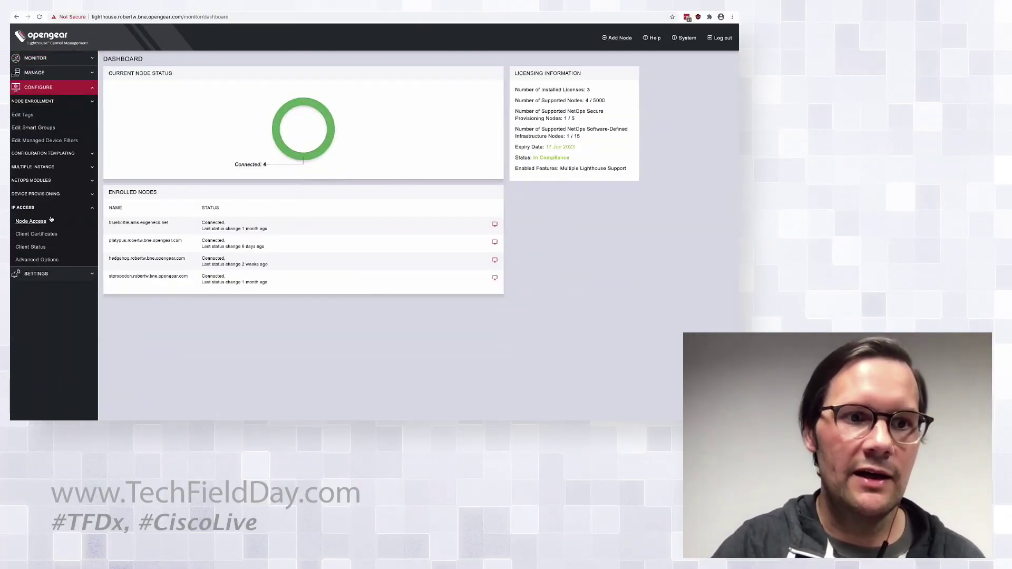
pyautogui.click(46, 235)
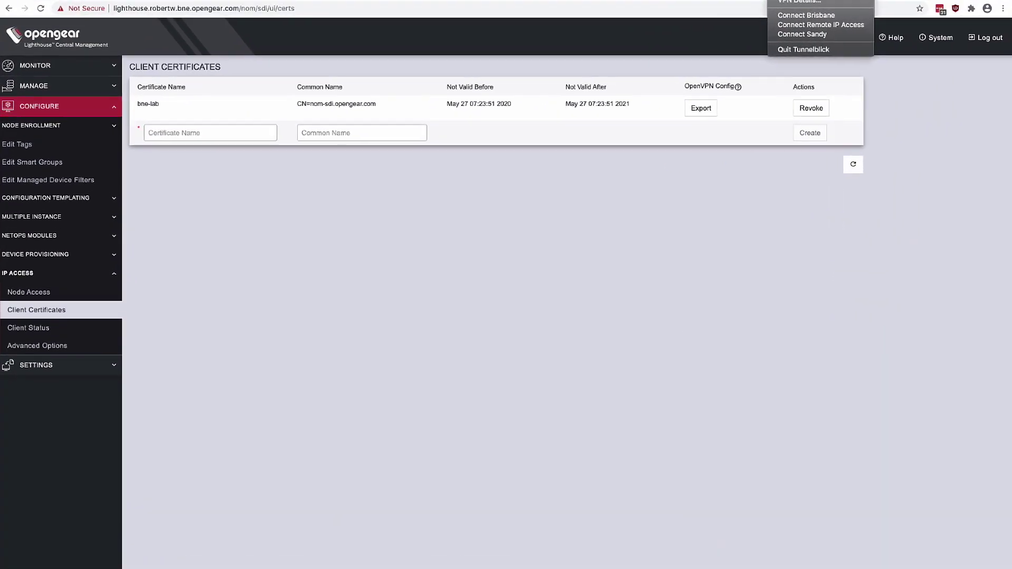
# - Connect Tunnelblick's Remote IP Access VPN, logging in with the VPN user name and password
pyautogui.click(789, 26)
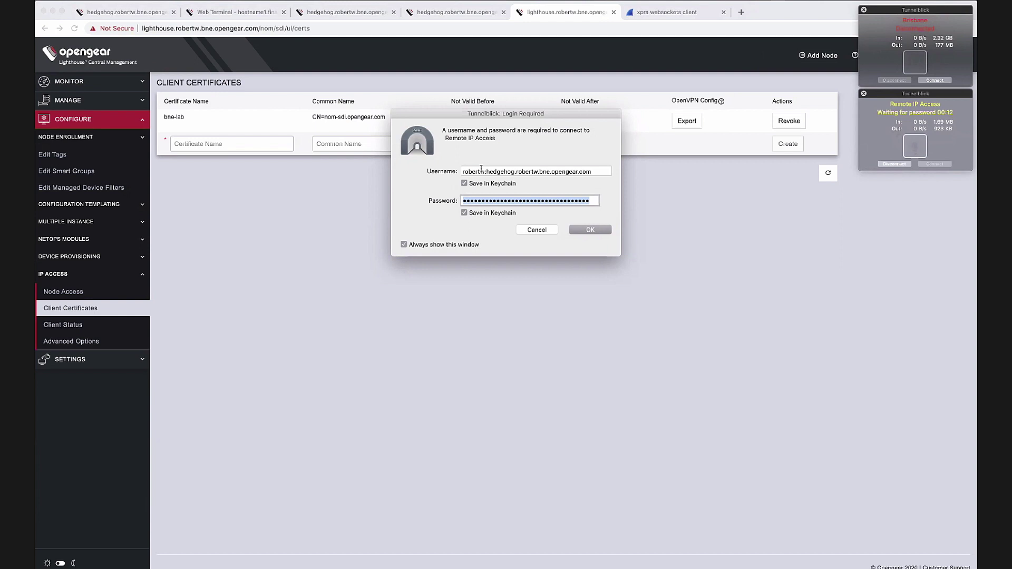
pyautogui.click(480, 171)
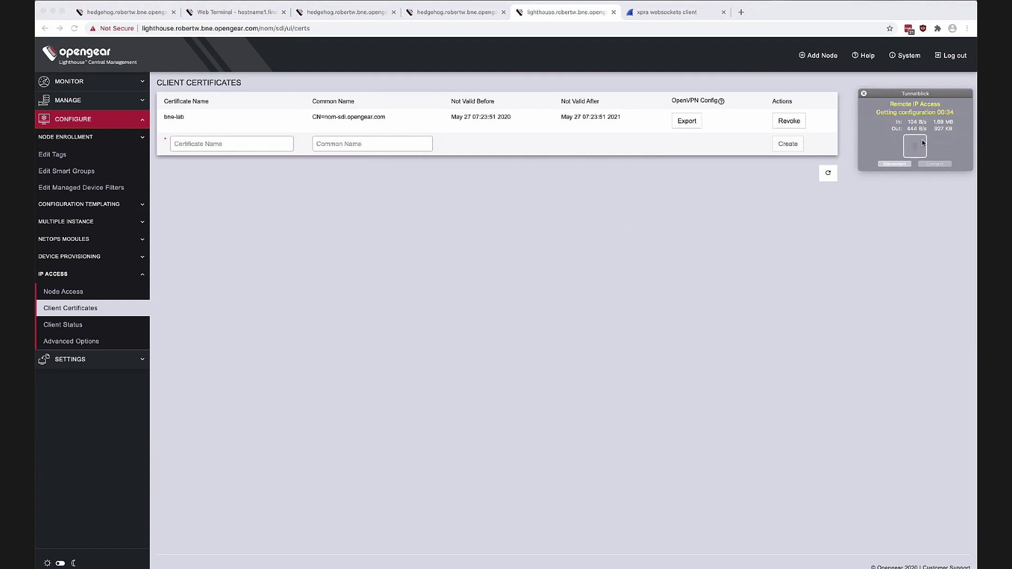
pyautogui.moveTo(922, 142)
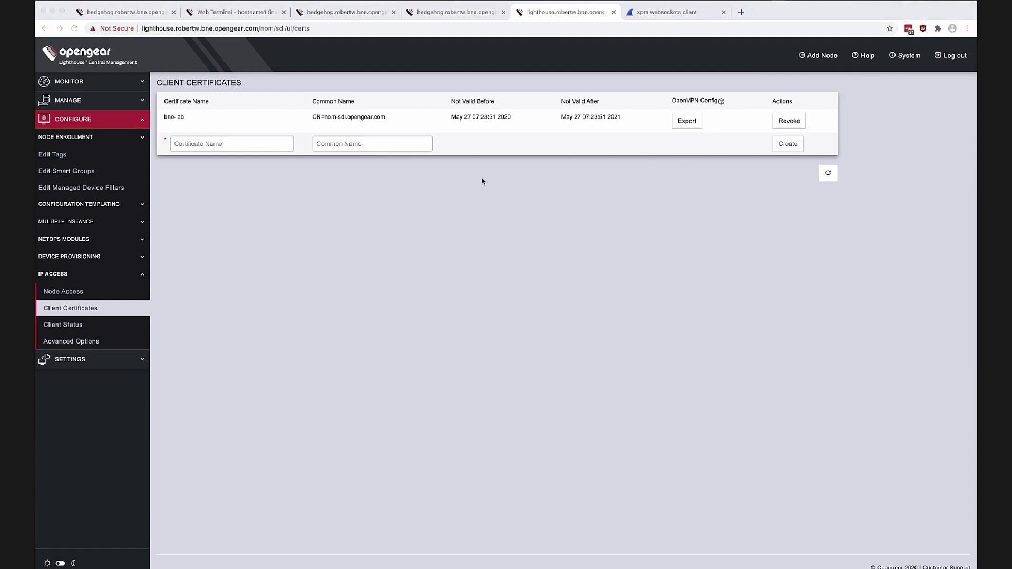
pyautogui.hotkey('ctrl', 'Up')
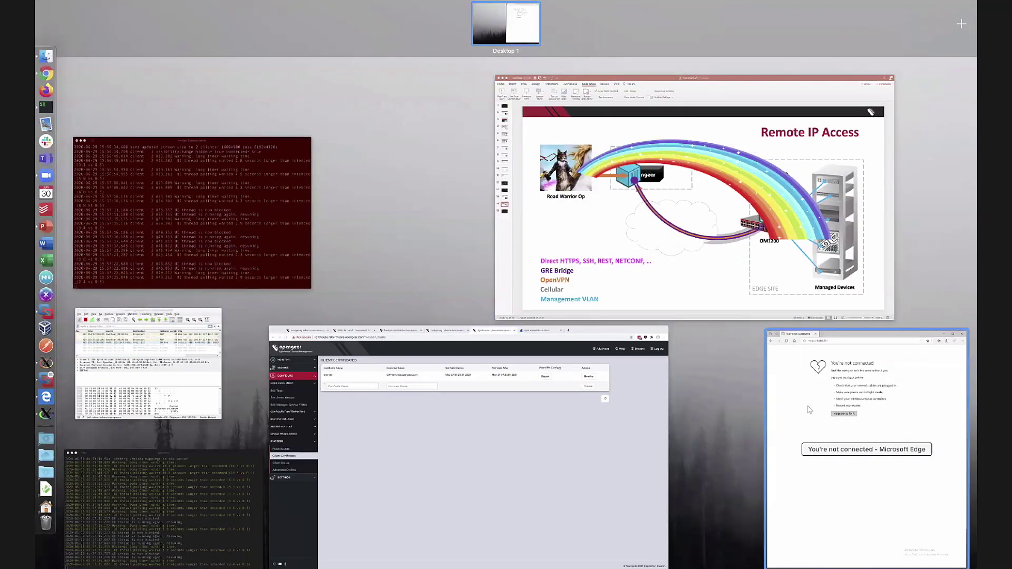
# - In Edge, reload the iLO page at 10.0.0.71 and sign in with the iLO password
pyautogui.click(837, 424)
pyautogui.click(614, 25)
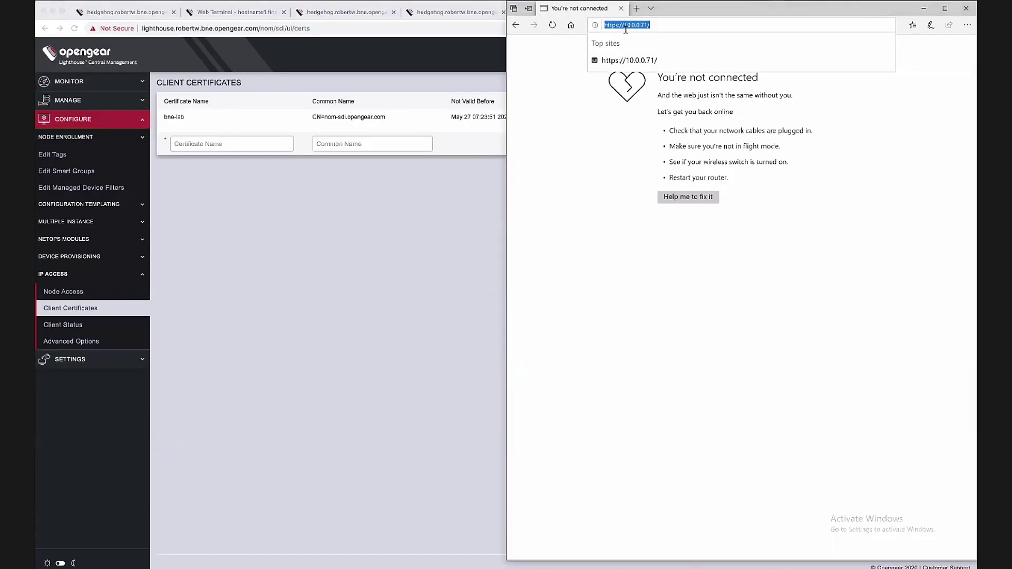
pyautogui.press('Return')
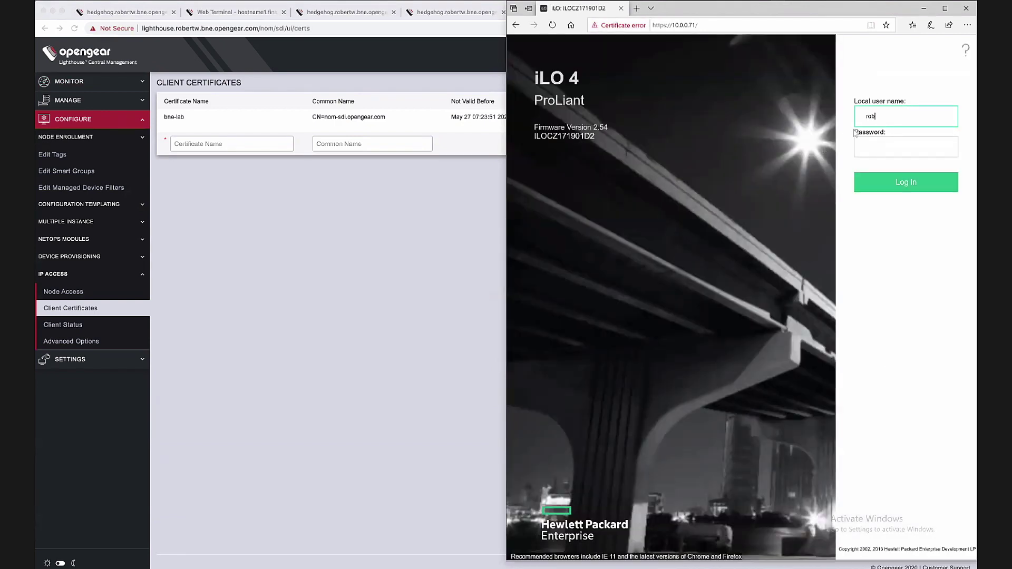
pyautogui.press('Tab')
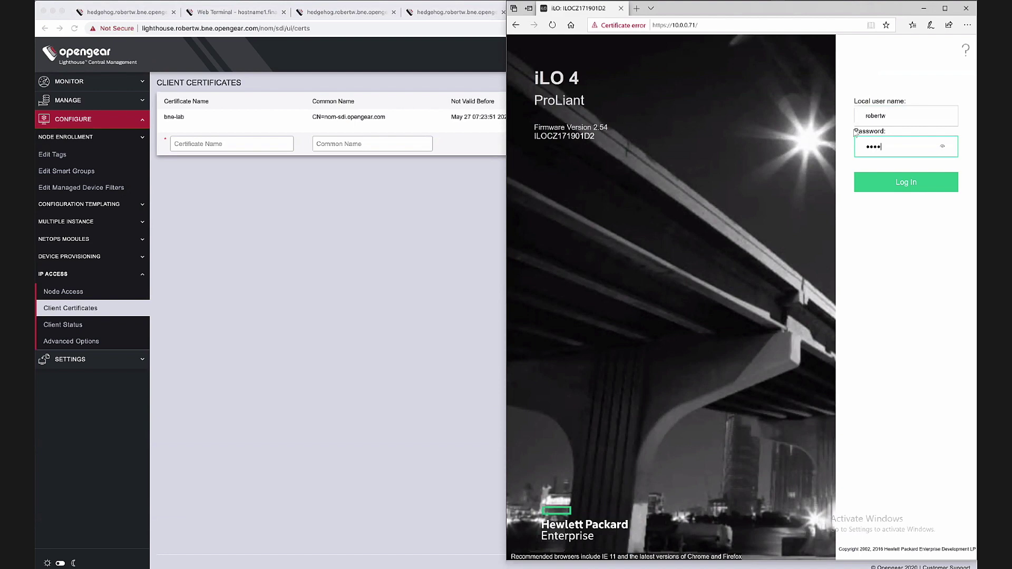
pyautogui.write('••••')
pyautogui.press('Return')
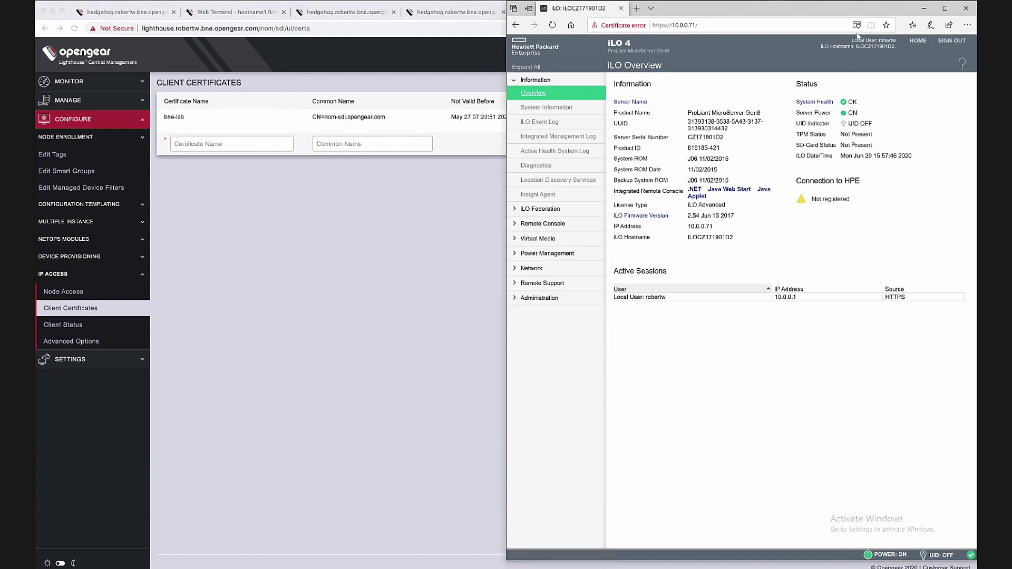
# - Allow the blocked page content, then launch and open the .NET Integrated Remote Console
pyautogui.click(857, 25)
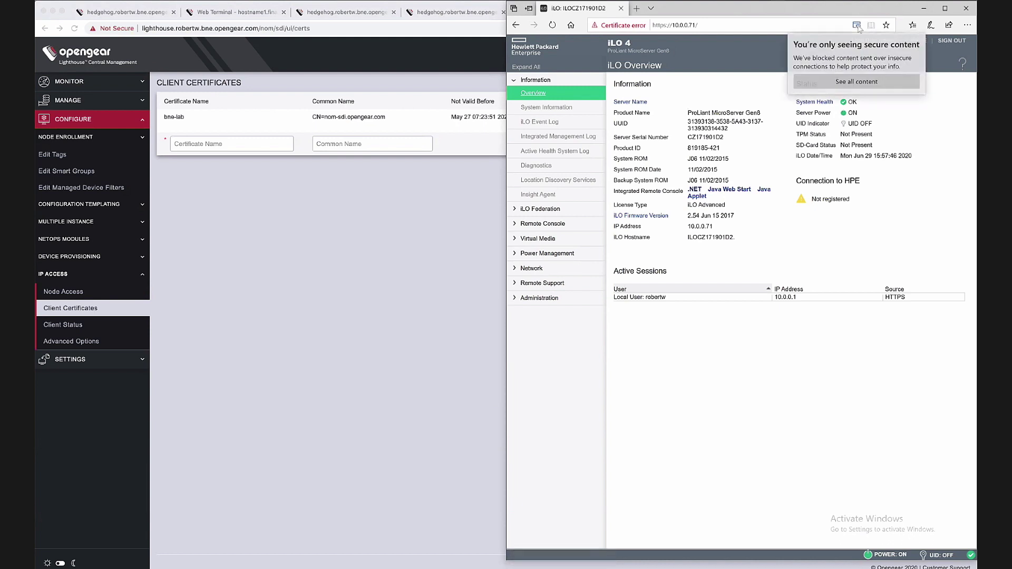
pyautogui.click(851, 81)
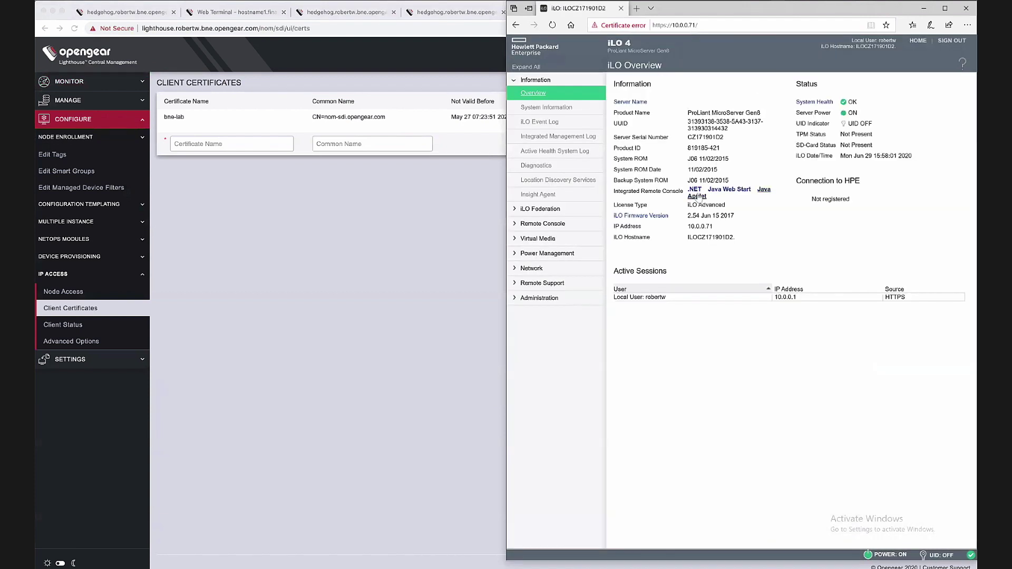
pyautogui.click(695, 189)
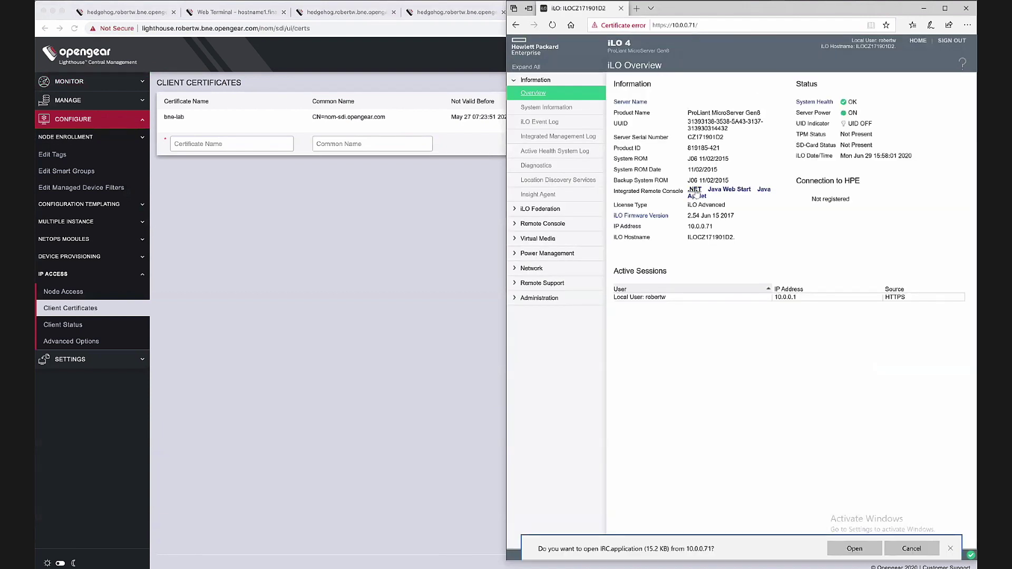
pyautogui.click(856, 549)
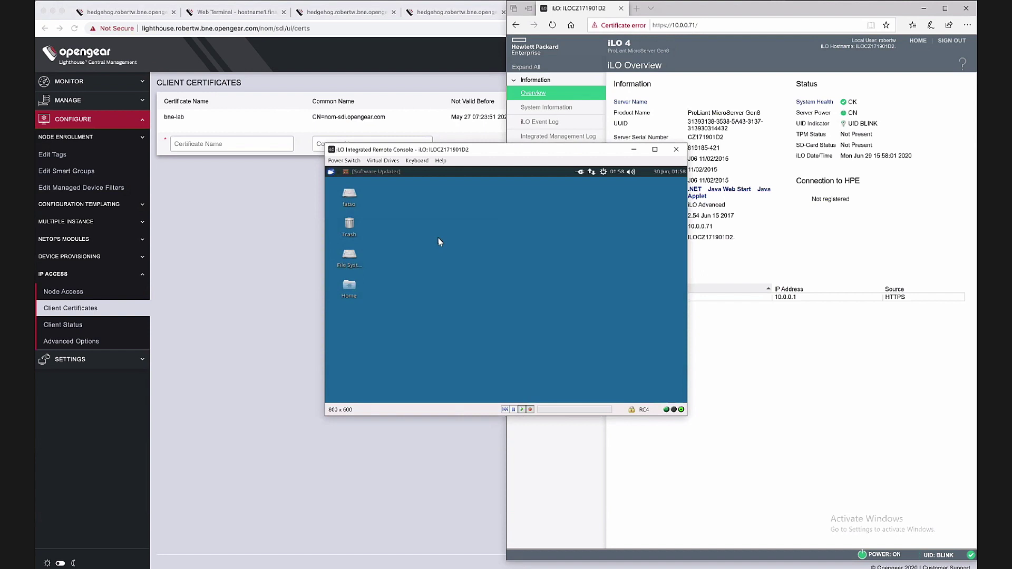
# - Raise the native Wireshark capture, move the iLO console up-right beside it, then return to PowerPoint
pyautogui.hotkey('ctrl', 'Up')
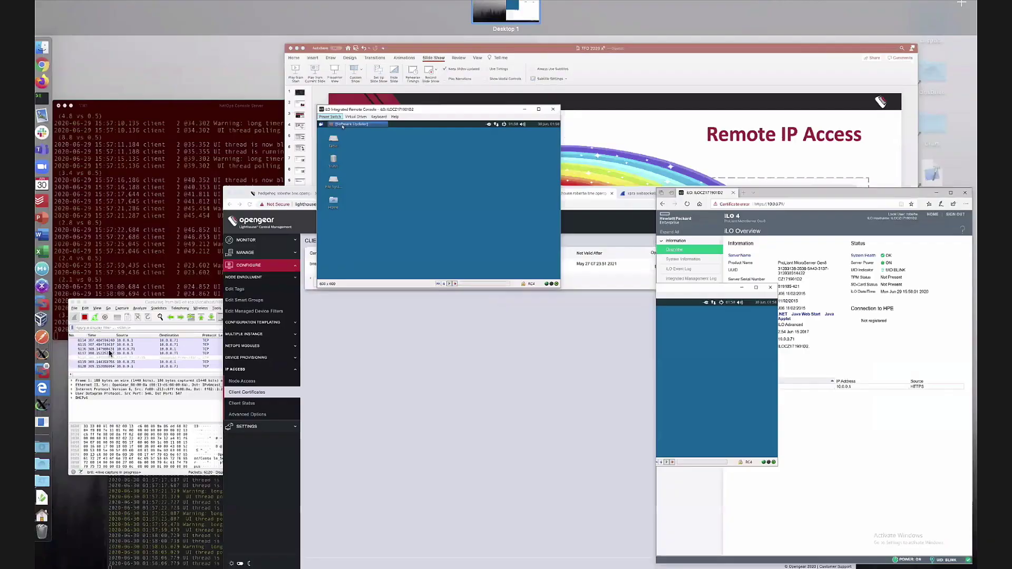
pyautogui.click(134, 398)
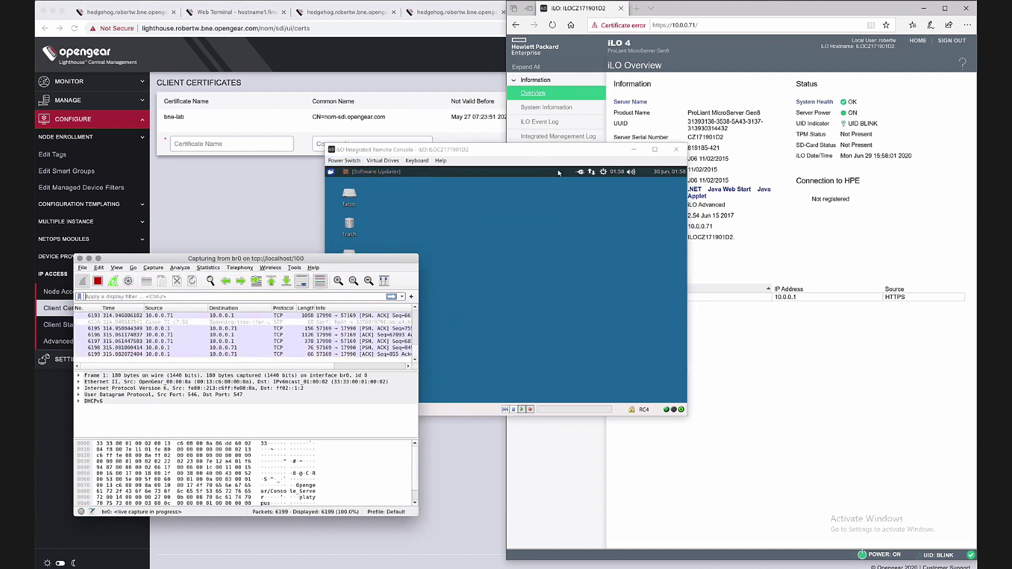
pyautogui.moveTo(538, 155); pyautogui.dragTo(624, 103)
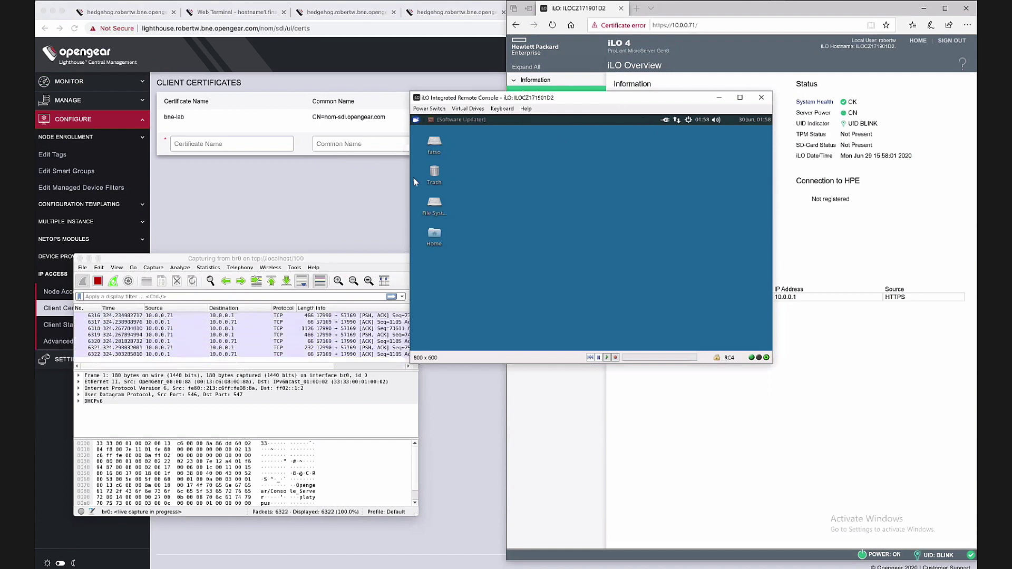
pyautogui.hotkey('ctrl', 'Up')
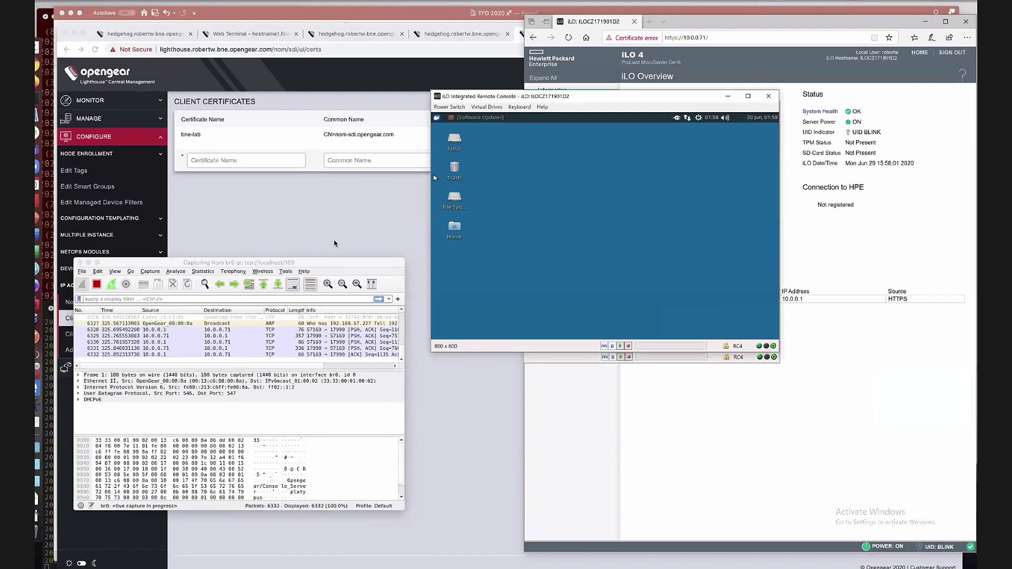
pyautogui.click(371, 254)
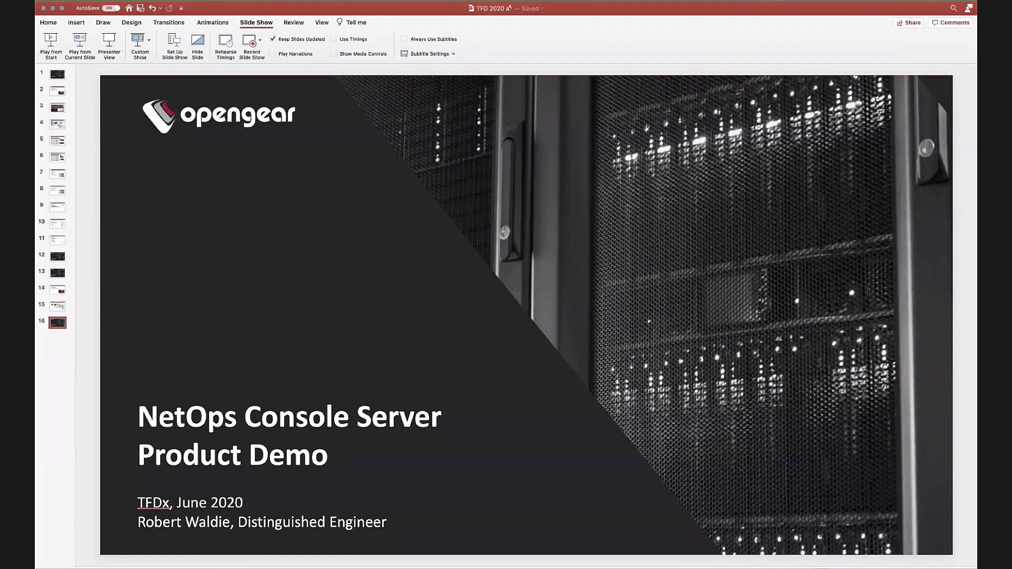
# - Play the slide show full screen from the NetOps Console Server Product Demo title slide
pyautogui.press('super+Return')
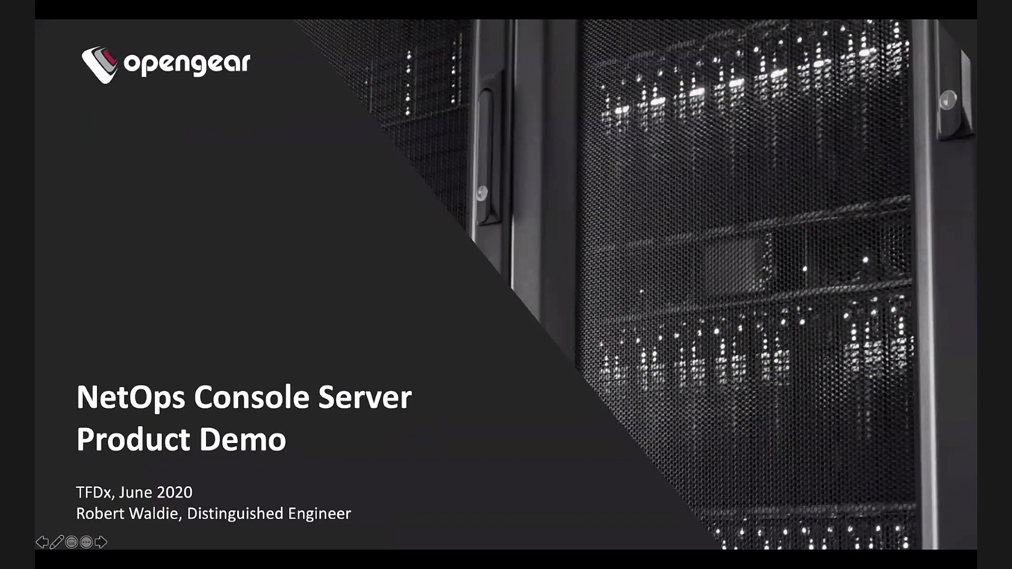